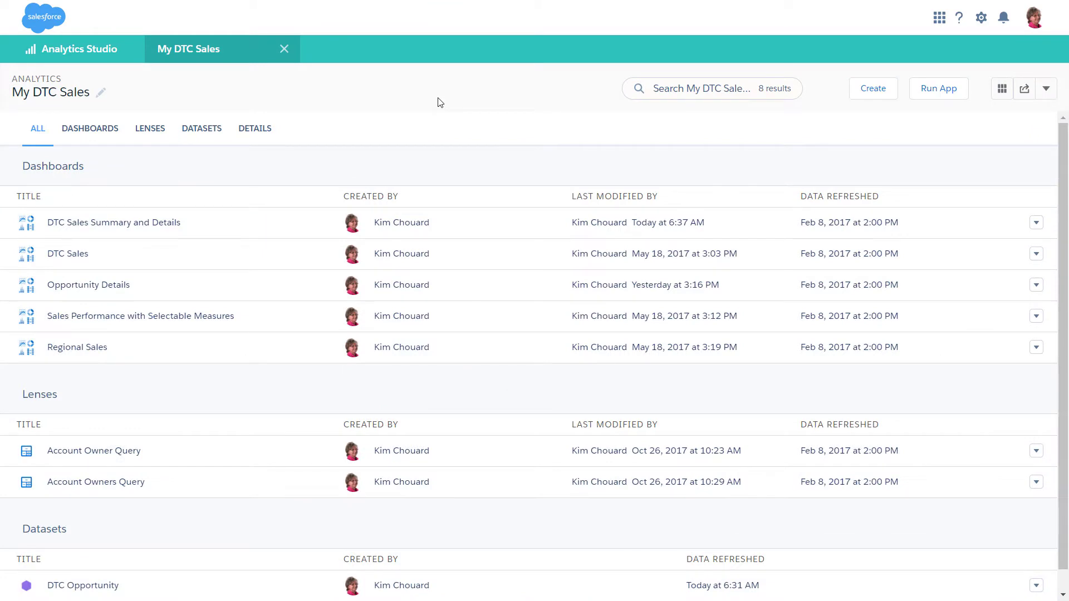
# - Create a new dashboard from the Blank Dashboard template via Create > Dashboard
pyautogui.click(873, 95)
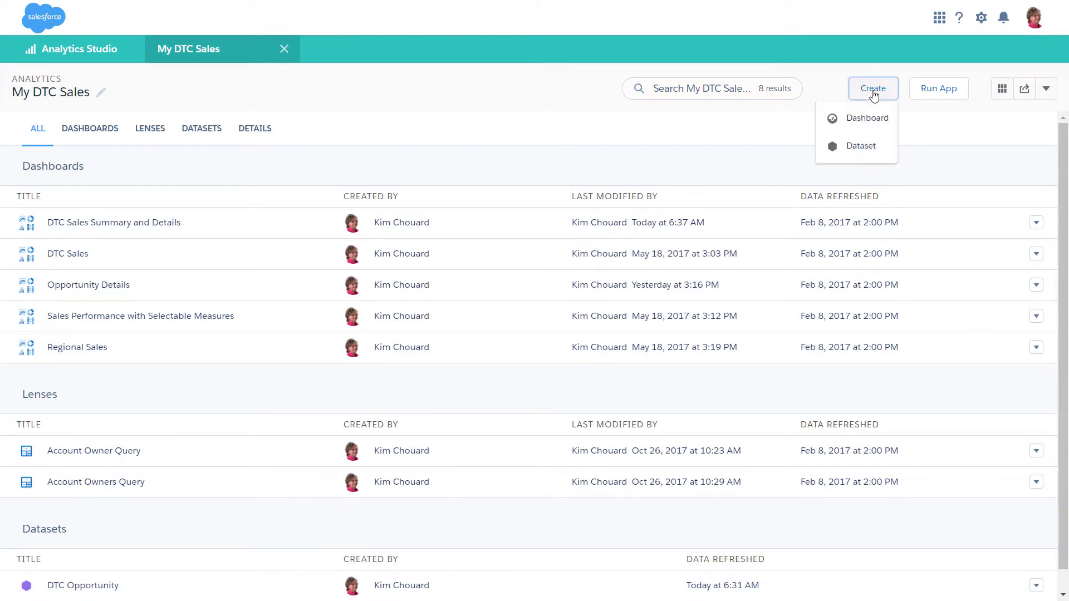
pyautogui.click(873, 114)
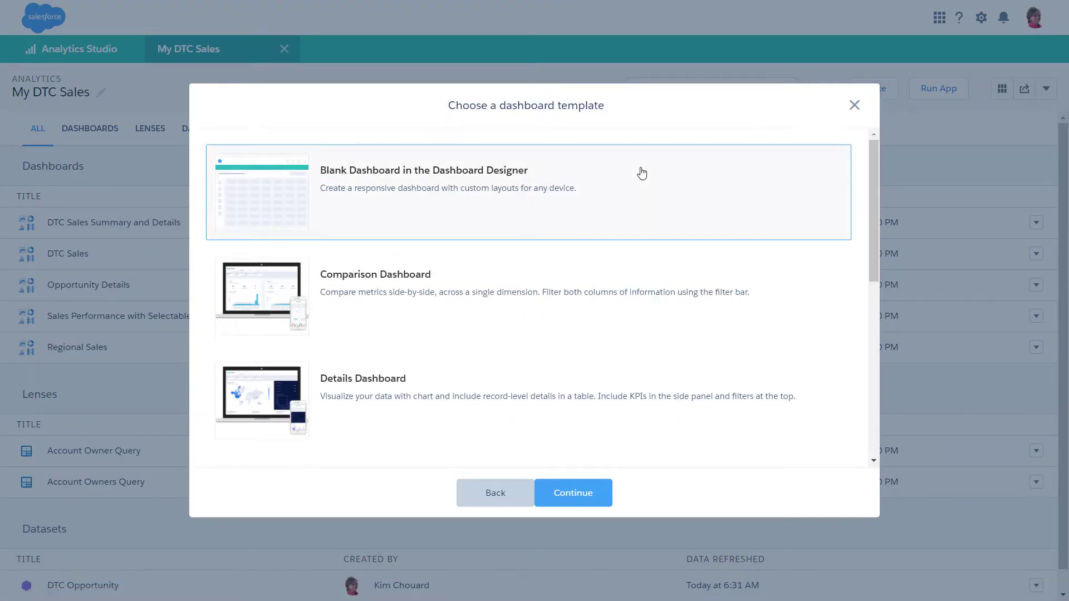
pyautogui.click(610, 490)
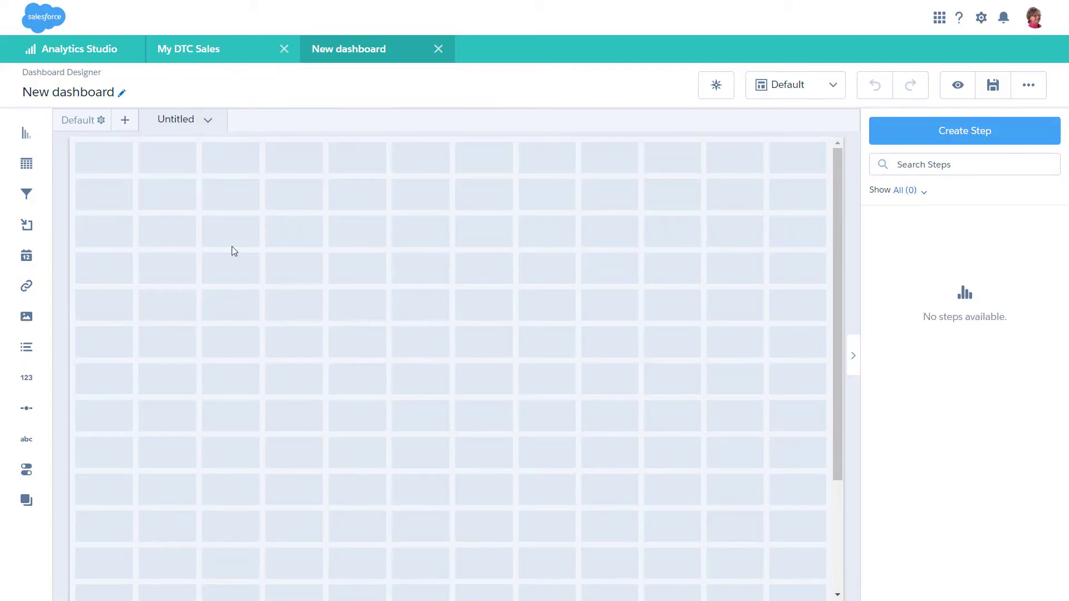
# - Set the layout grid to 16 columns with Fine row height, then drop a text widget on the canvas
pyautogui.click(93, 122)
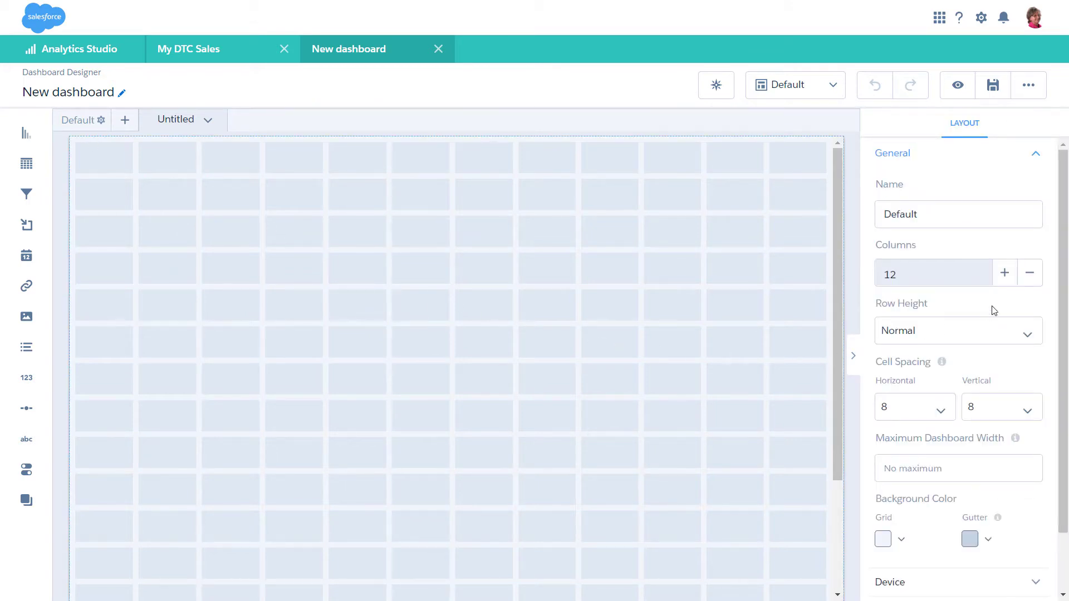
pyautogui.click(1004, 274)
pyautogui.click(1005, 274)
pyautogui.click(1004, 274)
pyautogui.click(1005, 274)
pyautogui.click(989, 330)
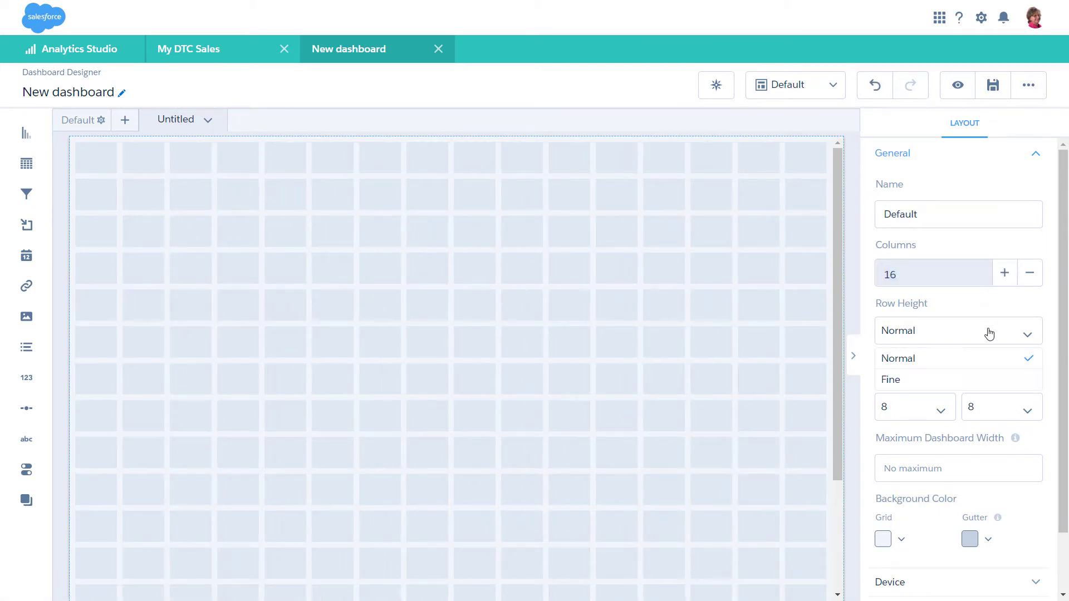
pyautogui.click(989, 380)
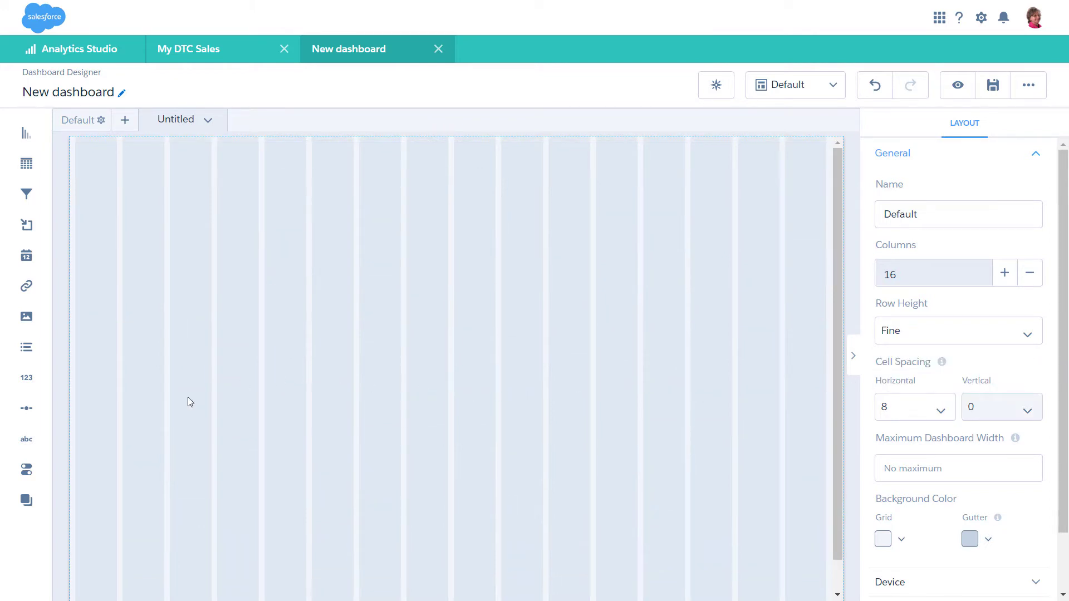
pyautogui.moveTo(25, 443); pyautogui.dragTo(430, 375)
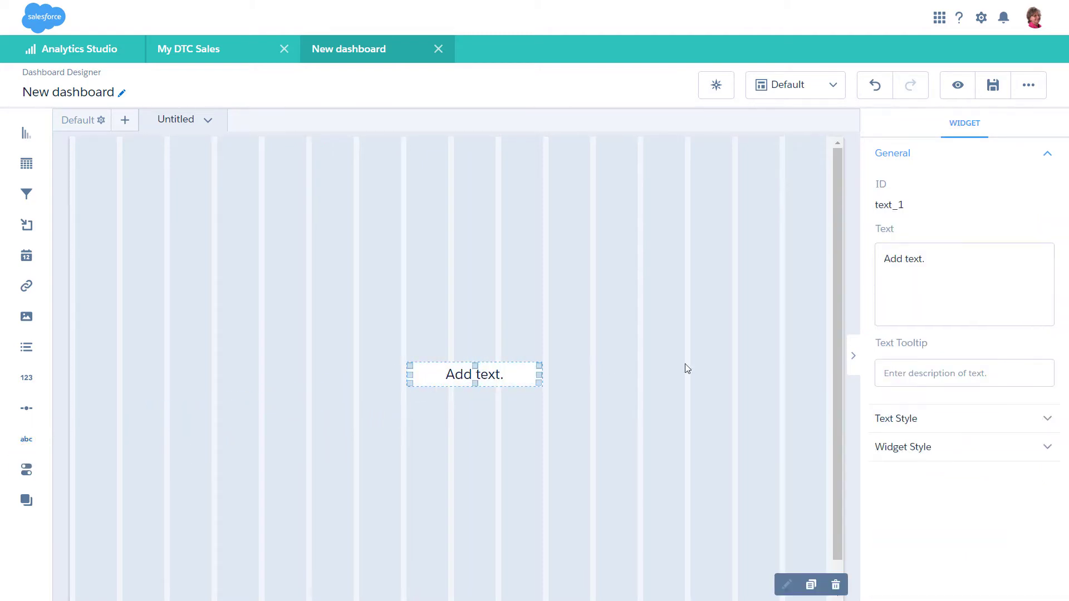
# - Replace the placeholder with 'My Amazing Dashboard' and widen the widget so the title fits one line
pyautogui.click(949, 291)
pyautogui.hotkey('ctrl', 'a')
pyautogui.write('My Amazing')
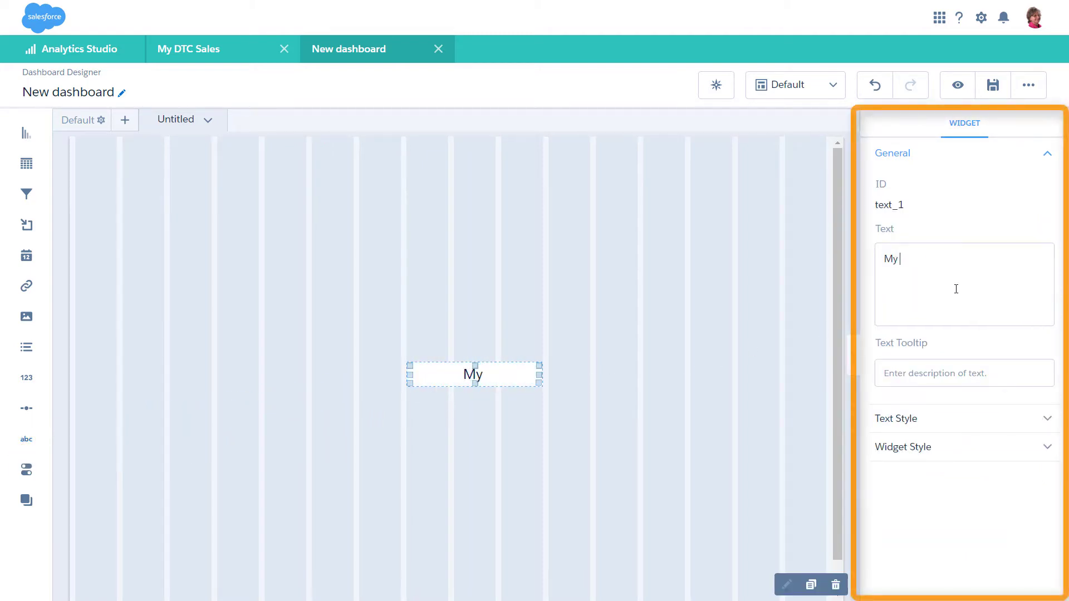
pyautogui.write(' Dashboard')
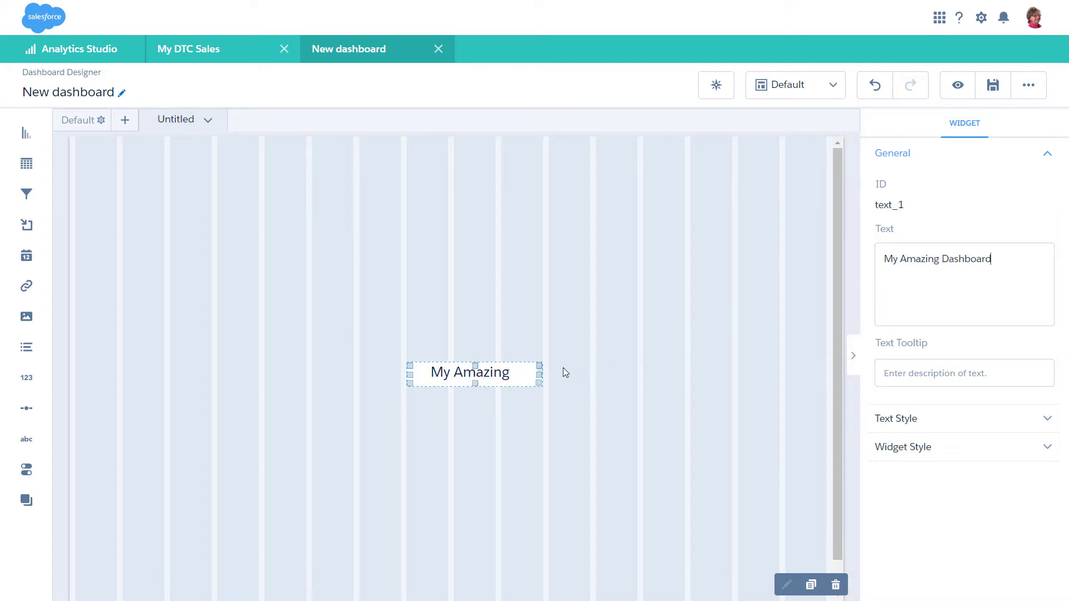
pyautogui.moveTo(542, 374); pyautogui.dragTo(524, 162)
pyautogui.click(580, 333)
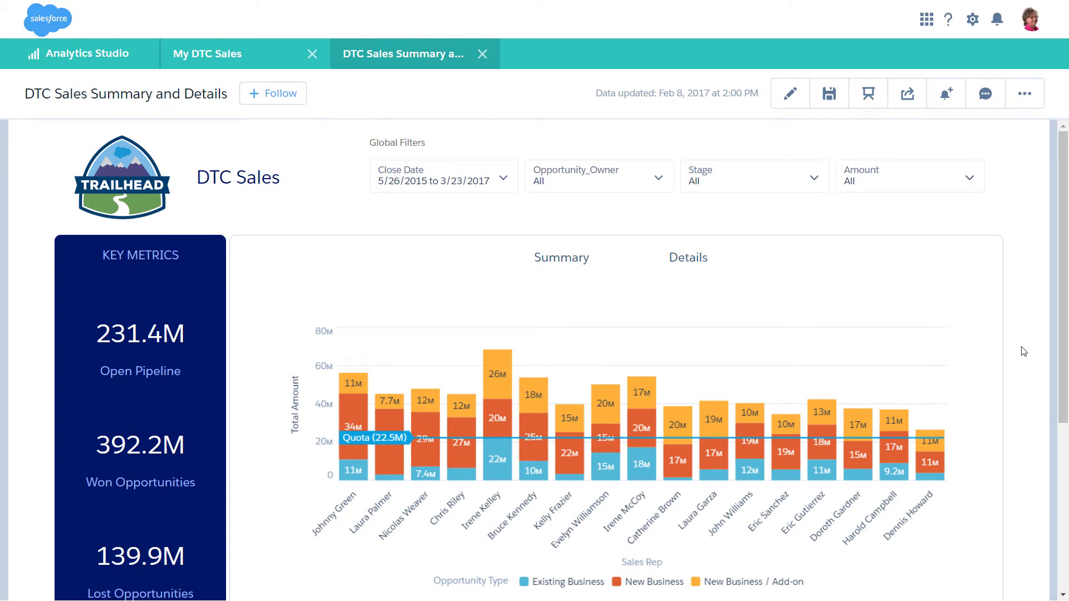
# - Open DTC Sales Summary and Details for editing and check the stacked chart's chart types without changing them
pyautogui.scroll(-2, 1023, 352)
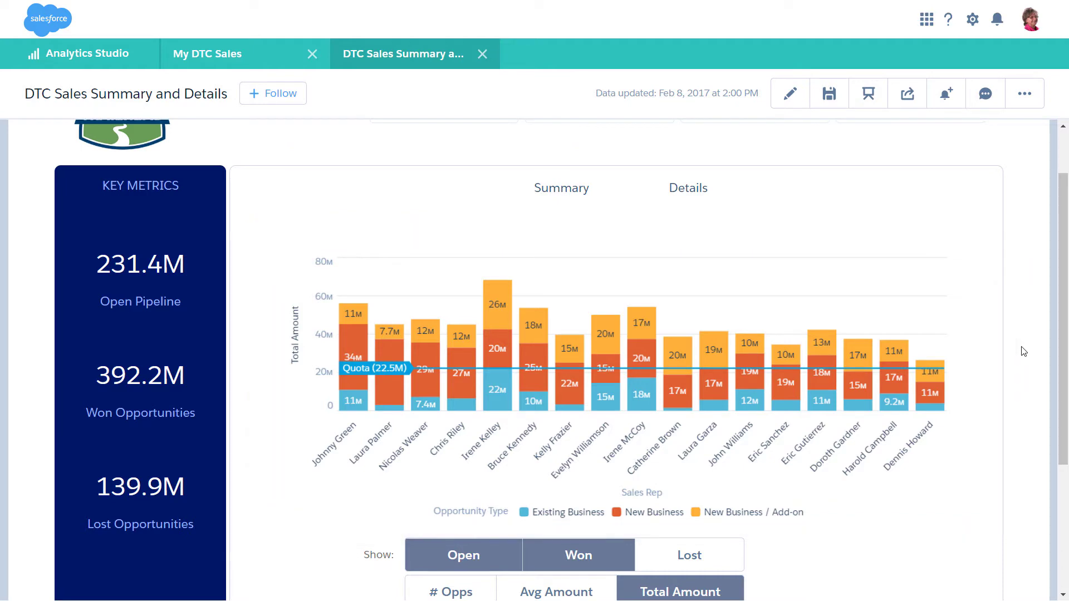
pyautogui.click(801, 101)
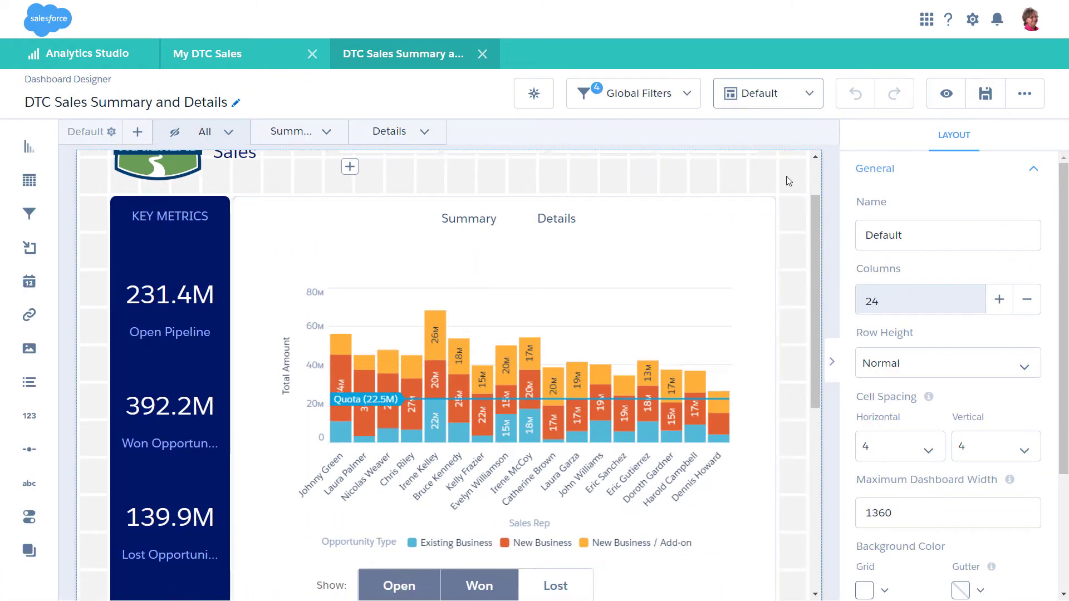
pyautogui.click(718, 313)
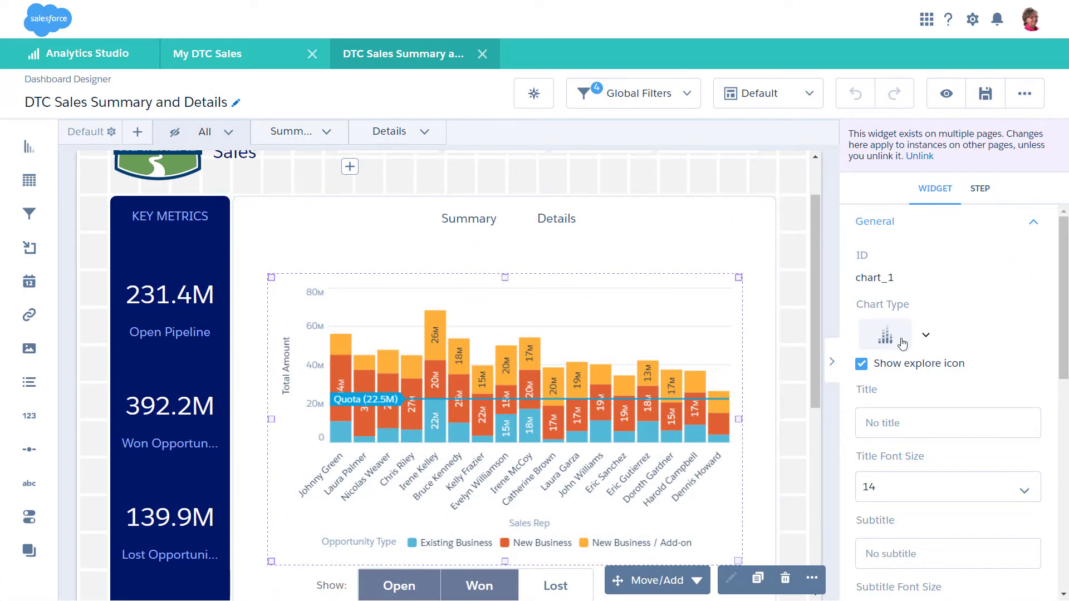
pyautogui.click(924, 342)
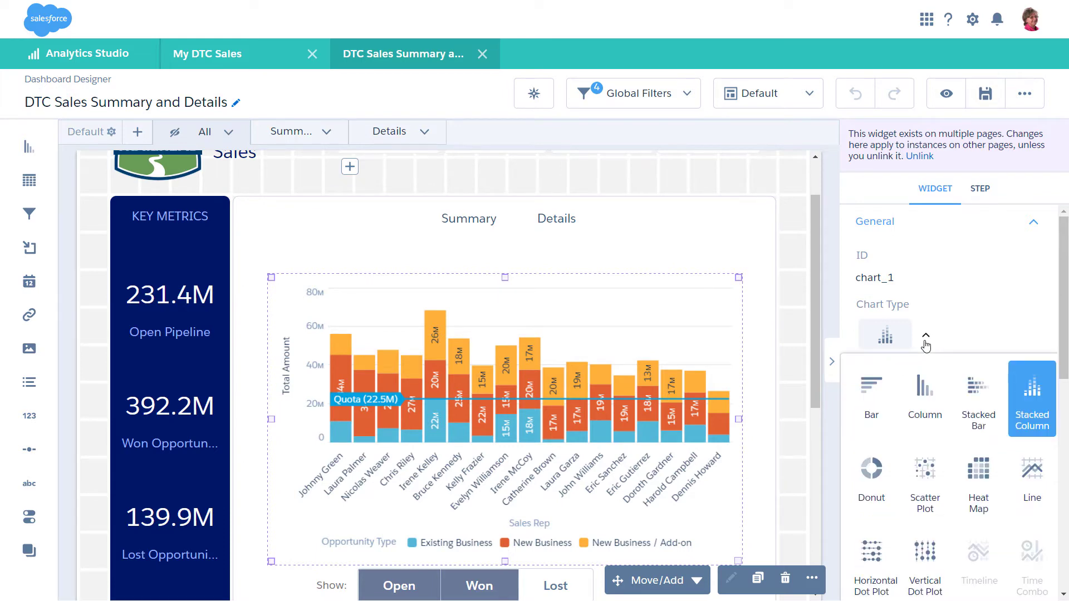
pyautogui.click(926, 341)
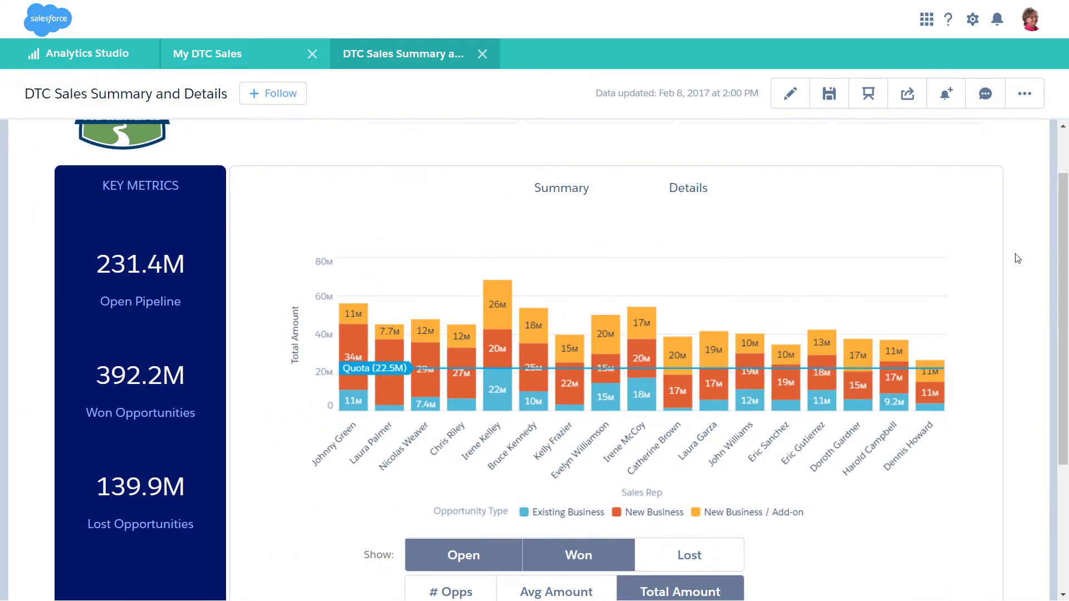
pyautogui.scroll(-4, 1027, 312)
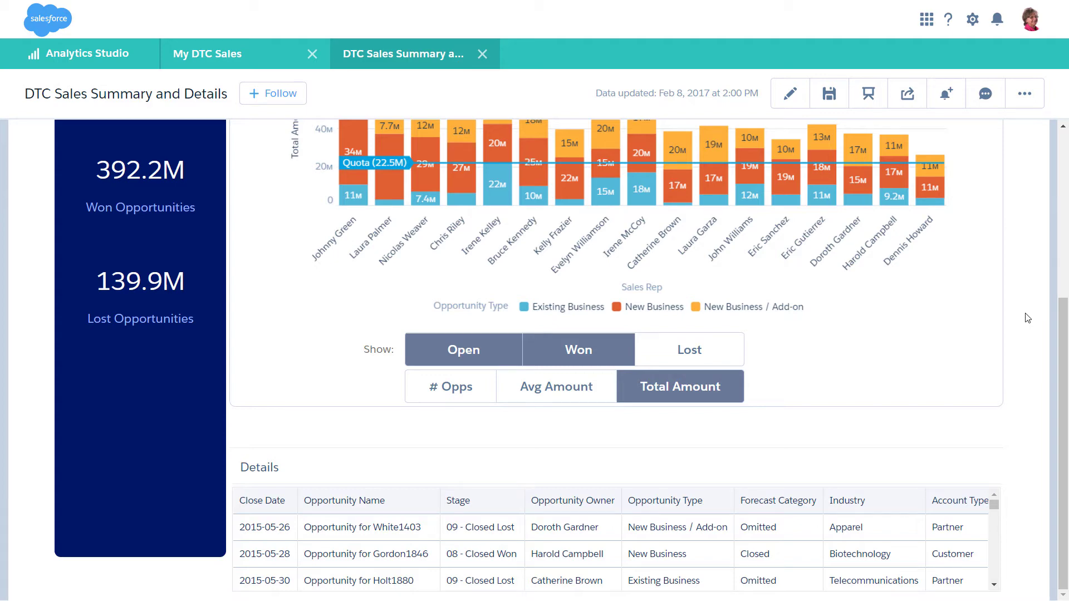
pyautogui.scroll(5, 1027, 318)
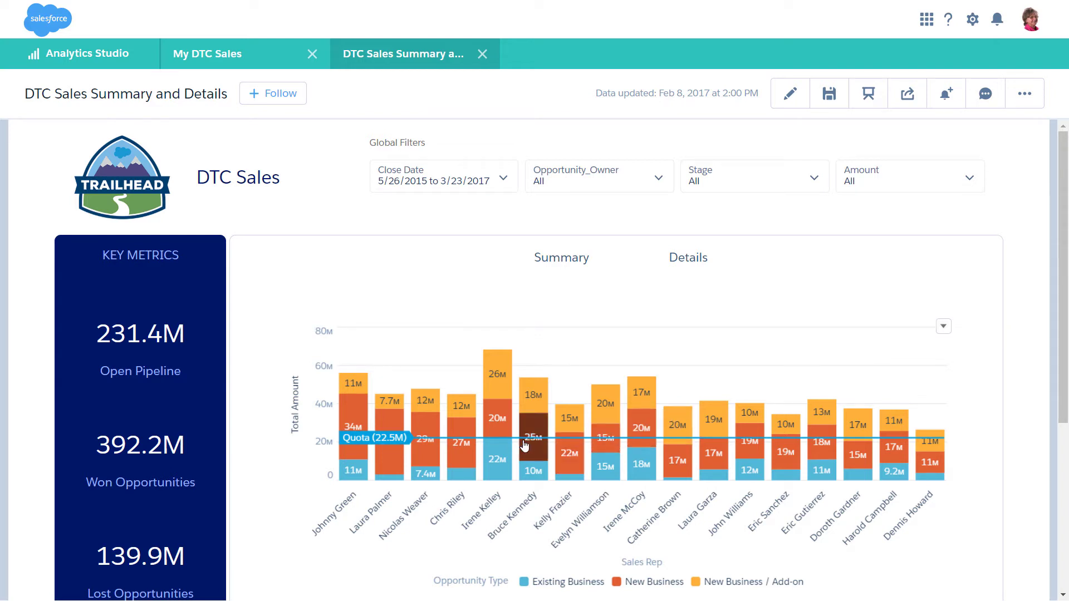
pyautogui.click(460, 450)
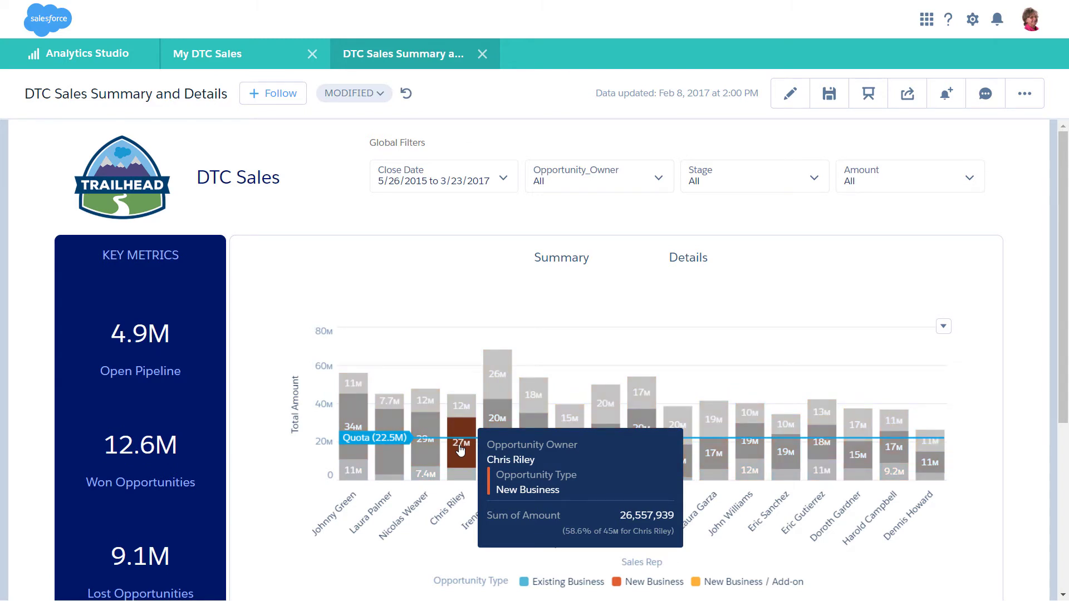
pyautogui.click(460, 450)
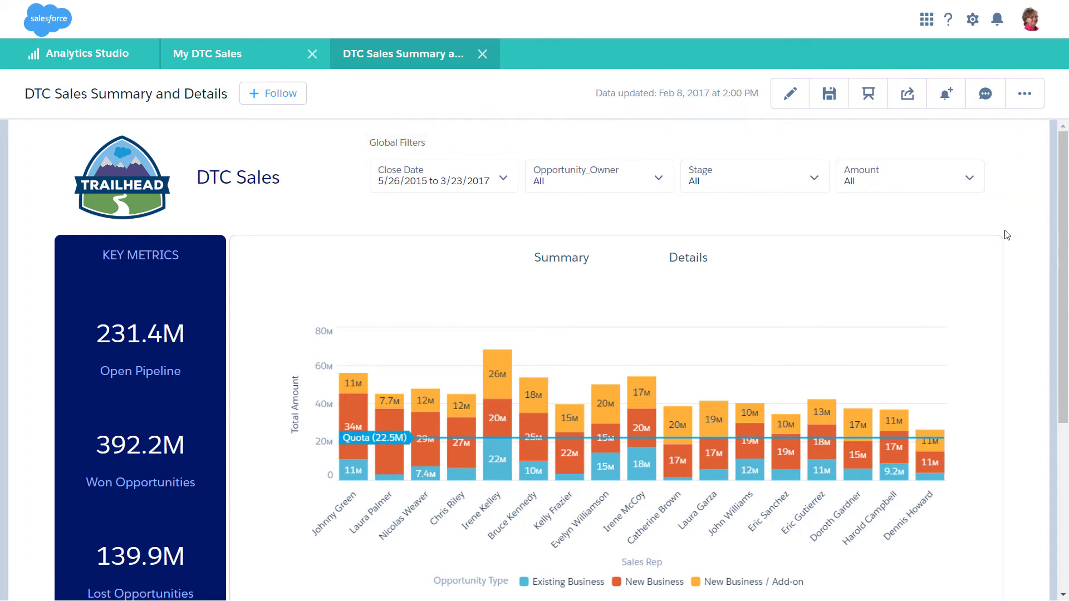
# - Limit the Amount filter to the range 680 to 1,000,000
pyautogui.click(975, 180)
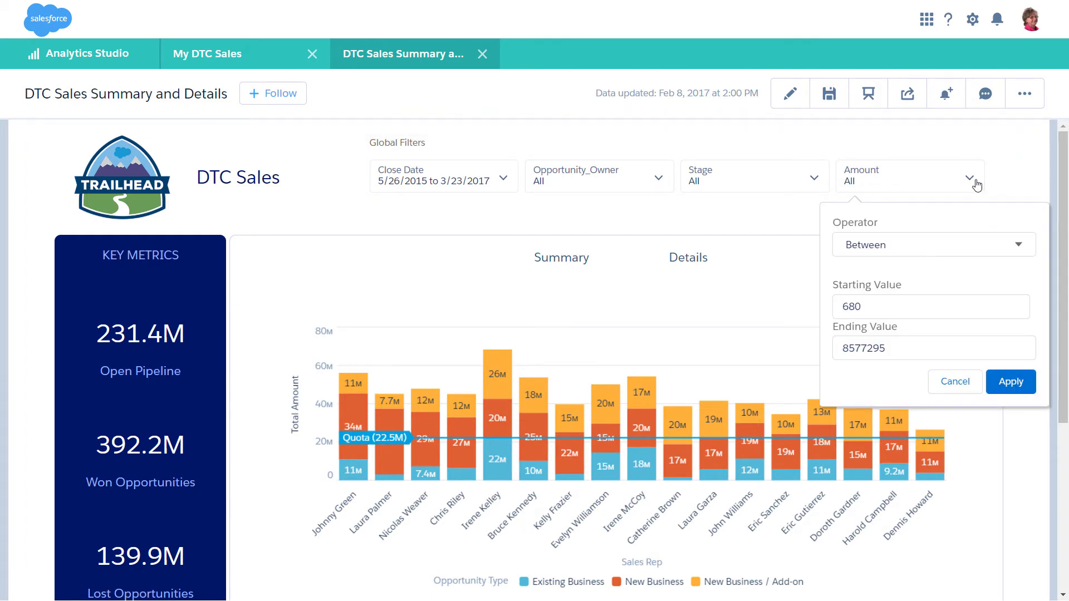
pyautogui.moveTo(907, 344); pyautogui.dragTo(826, 340)
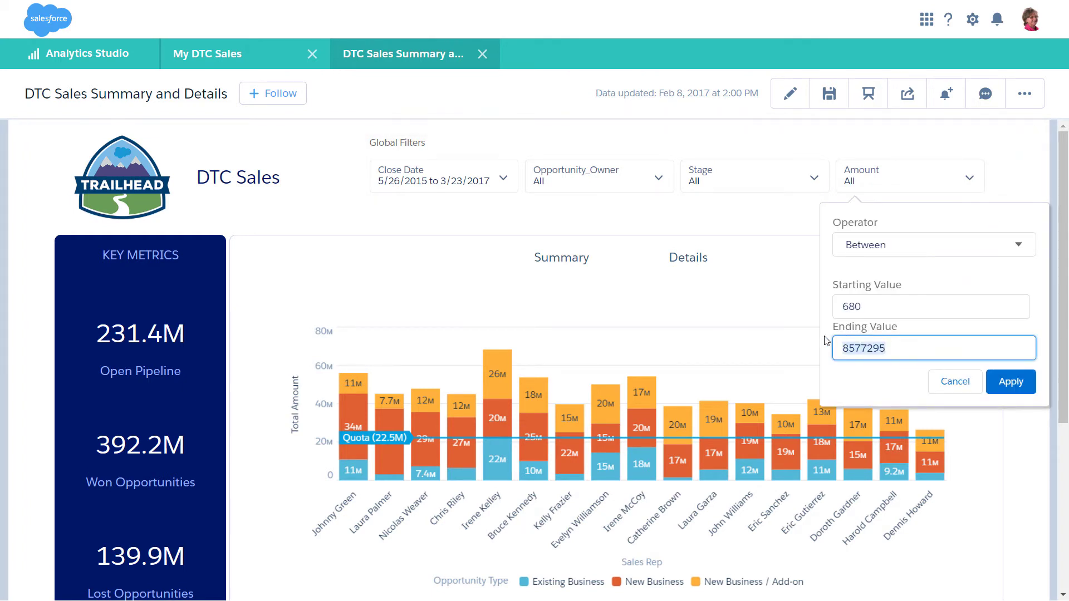
pyautogui.write('1000000')
pyautogui.click(1025, 389)
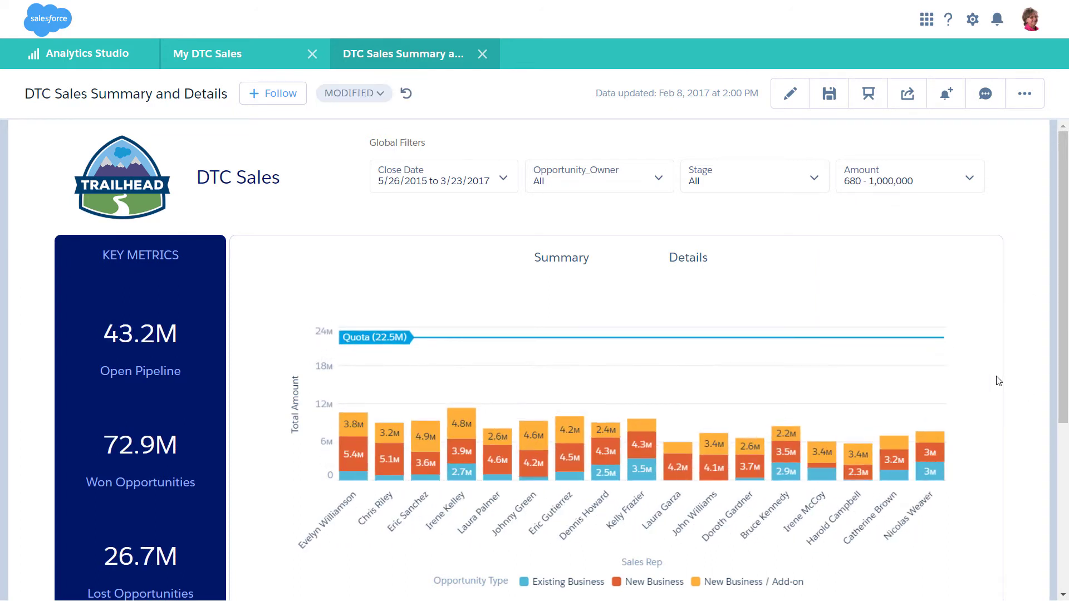
# - Filter Opportunity_Owner down to a single sales rep
pyautogui.click(660, 186)
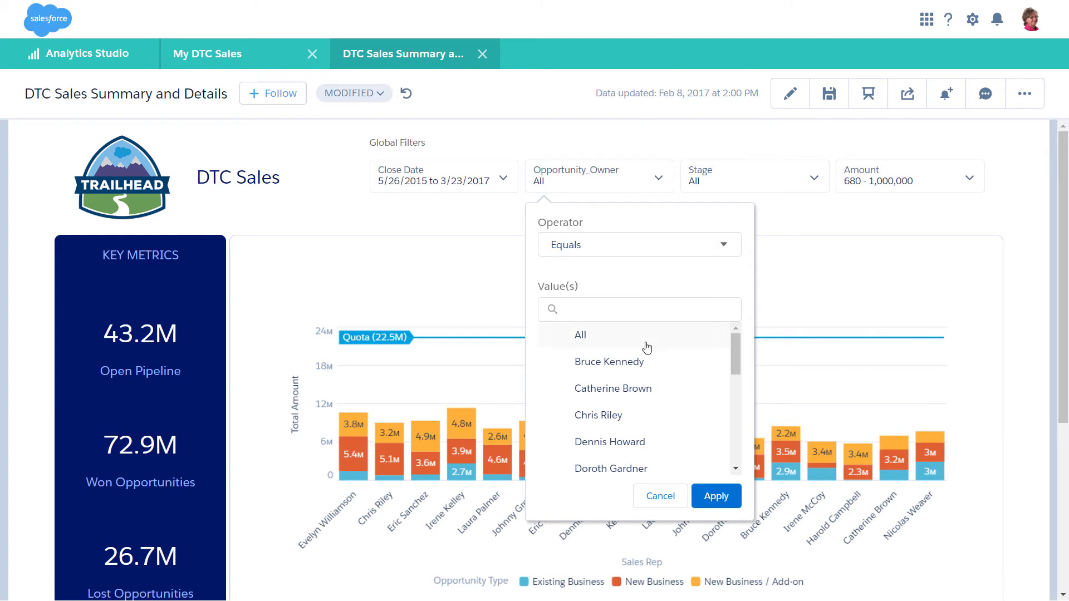
pyautogui.click(646, 369)
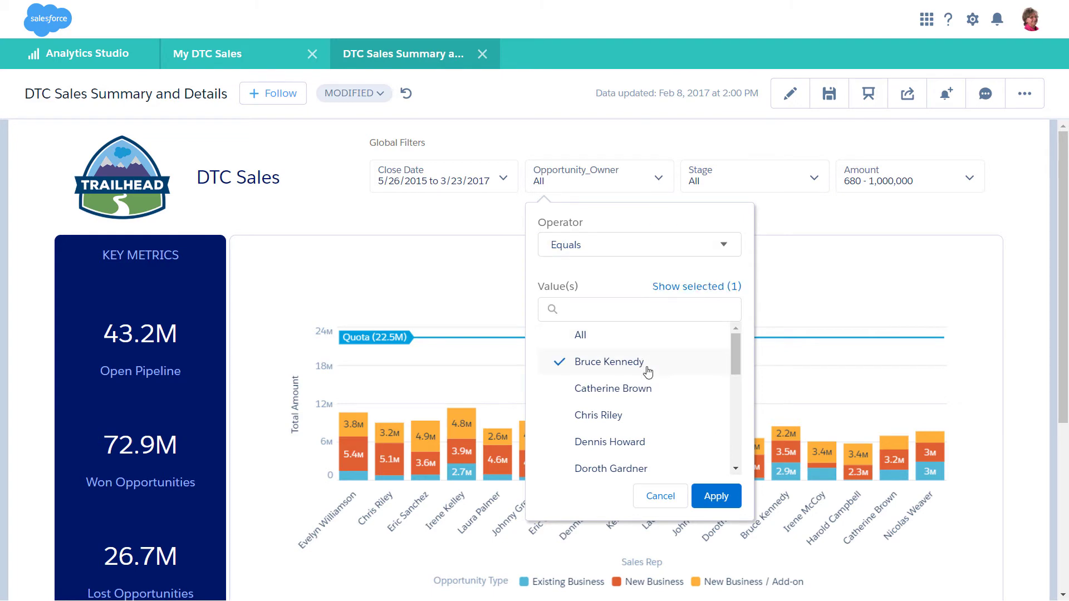
pyautogui.click(715, 497)
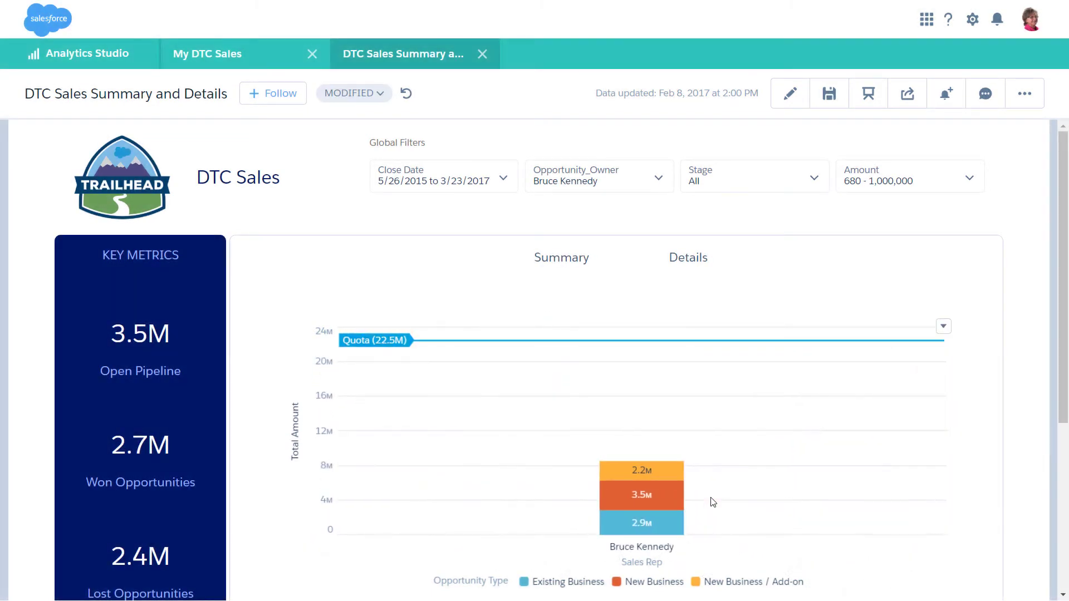
# - Set Close Date to a relative range from 6 years ago to today, then return to the initial view
pyautogui.click(500, 180)
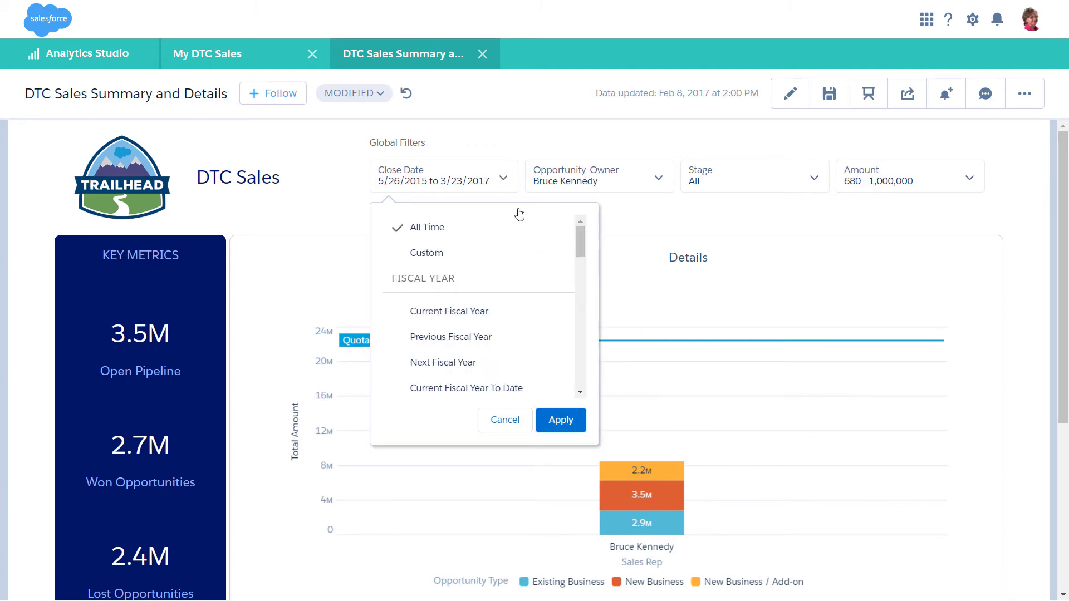
pyautogui.scroll(-10, 554, 288)
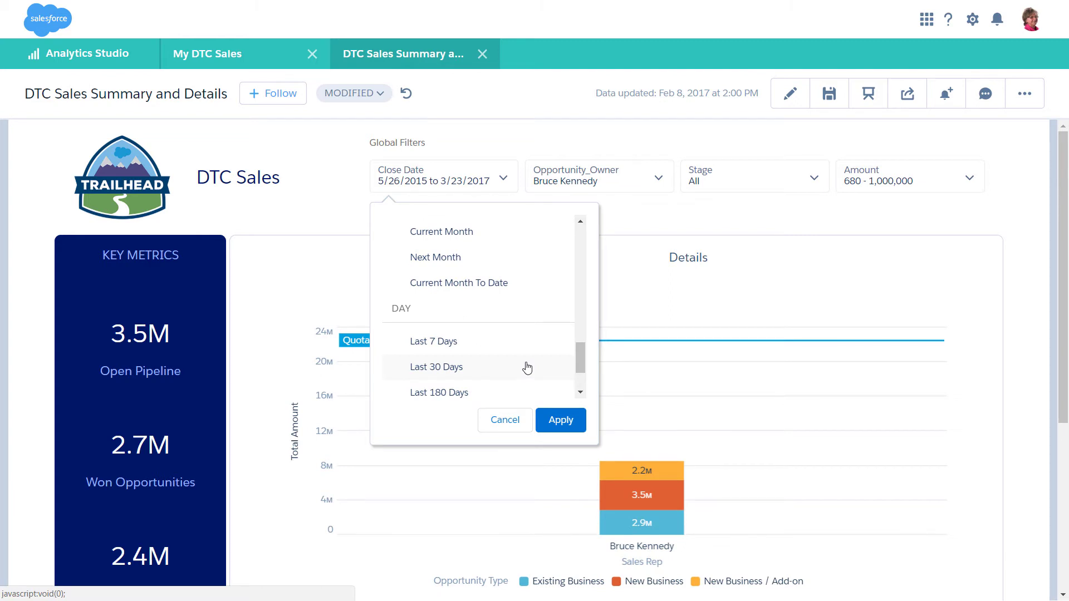
pyautogui.scroll(5, 527, 369)
pyautogui.scroll(3, 526, 366)
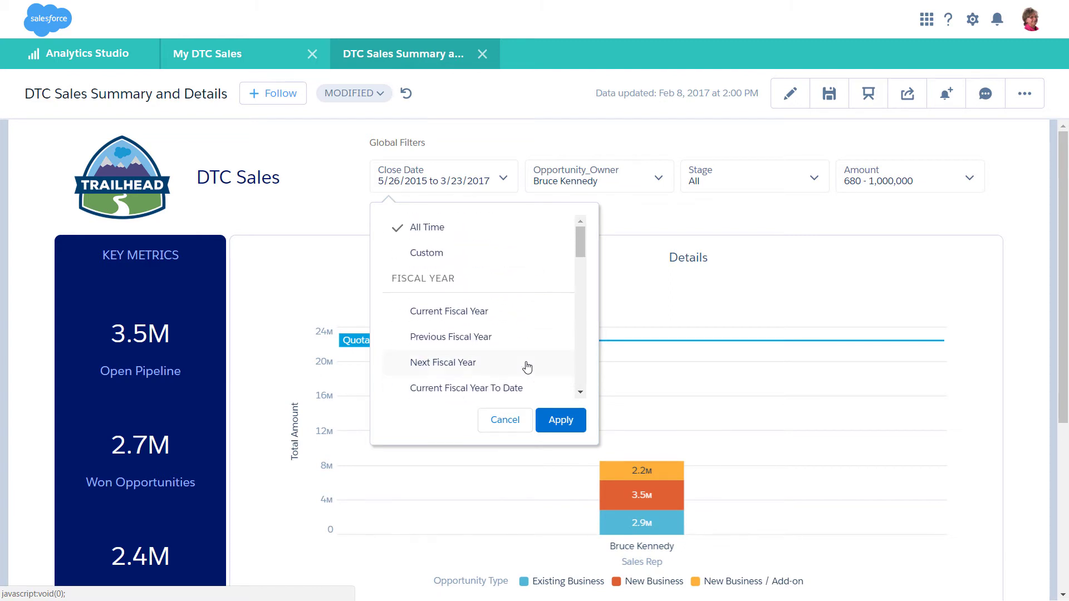
pyautogui.click(441, 259)
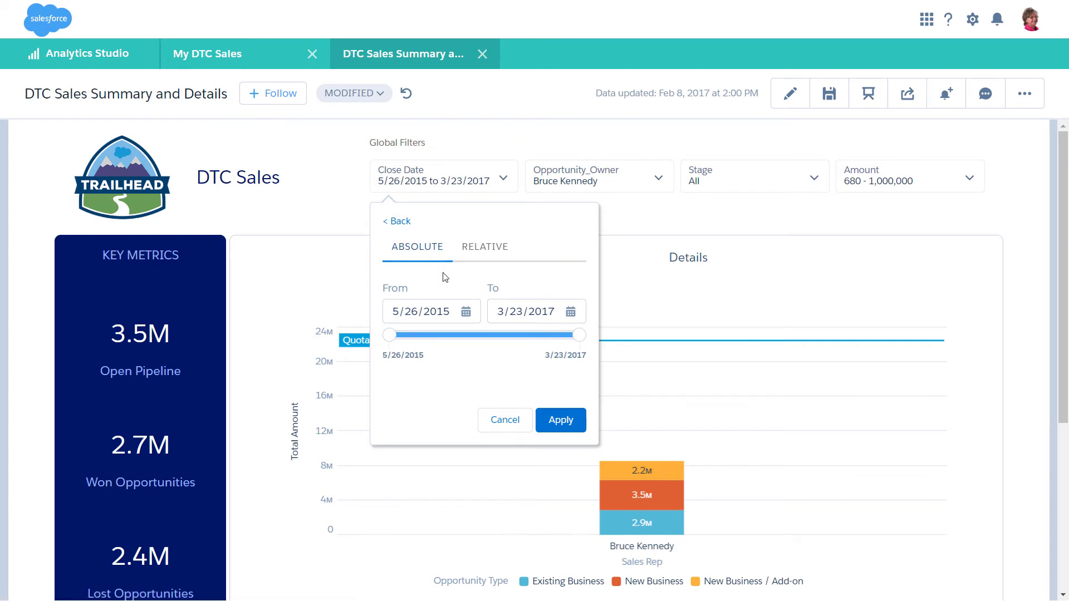
pyautogui.click(472, 260)
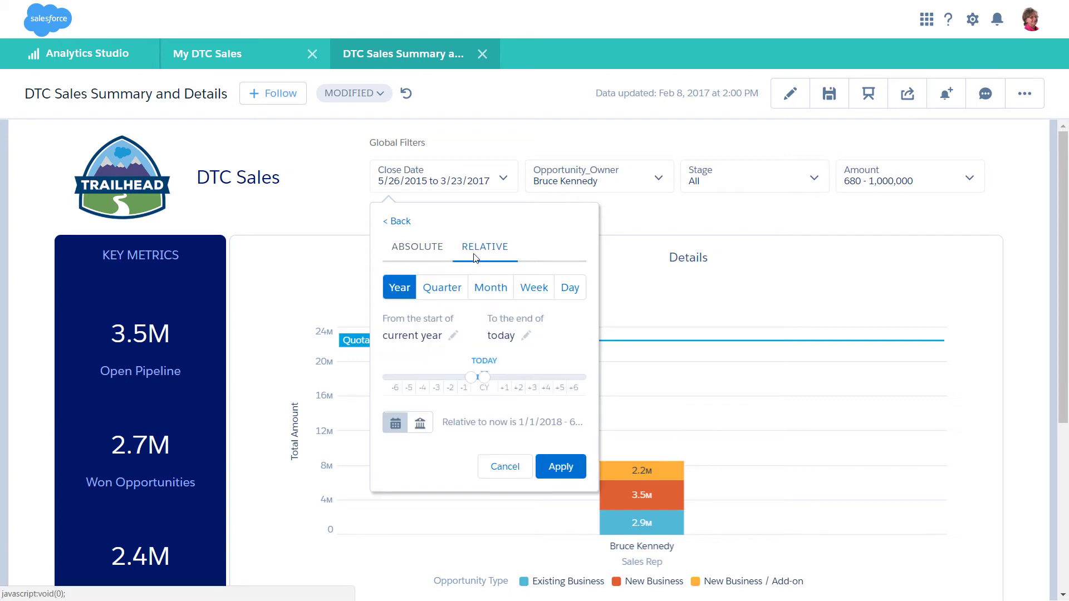
pyautogui.click(453, 336)
pyautogui.press('BackSpace')
pyautogui.write('6')
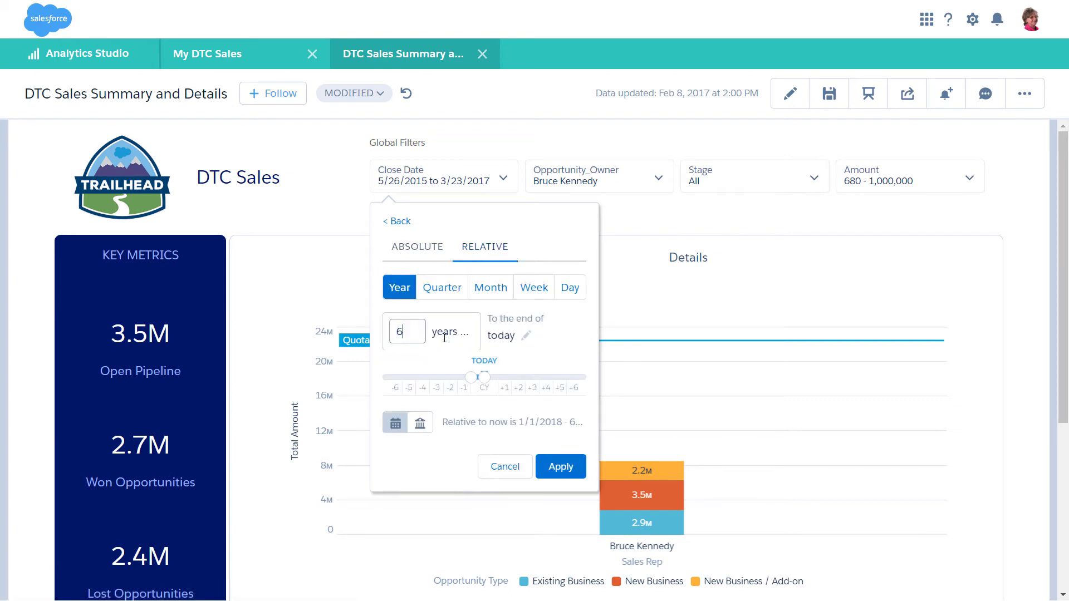
pyautogui.press('Return')
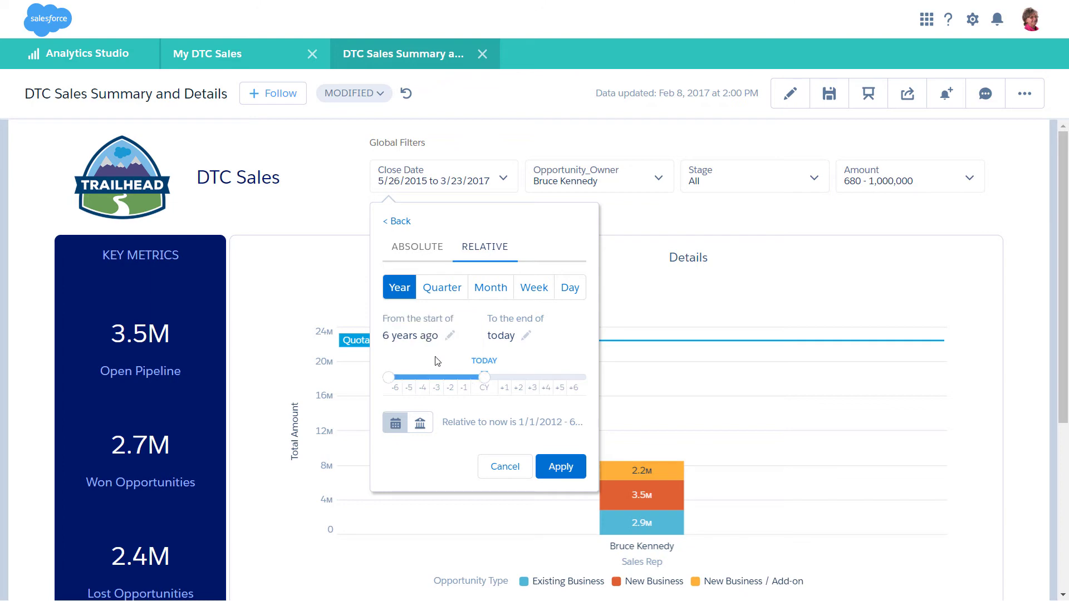
pyautogui.click(562, 468)
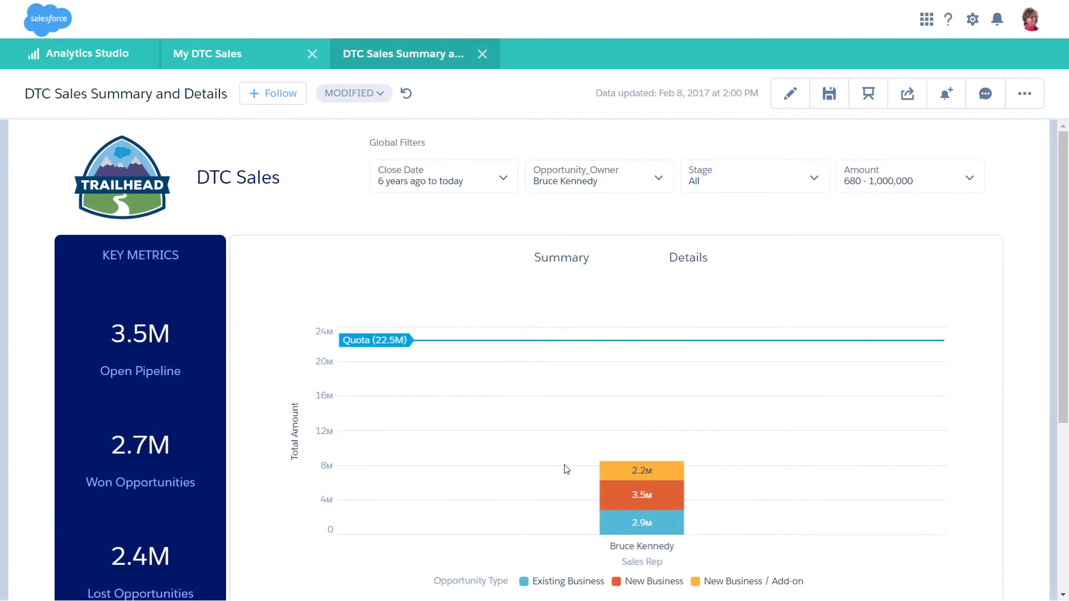
pyautogui.click(409, 96)
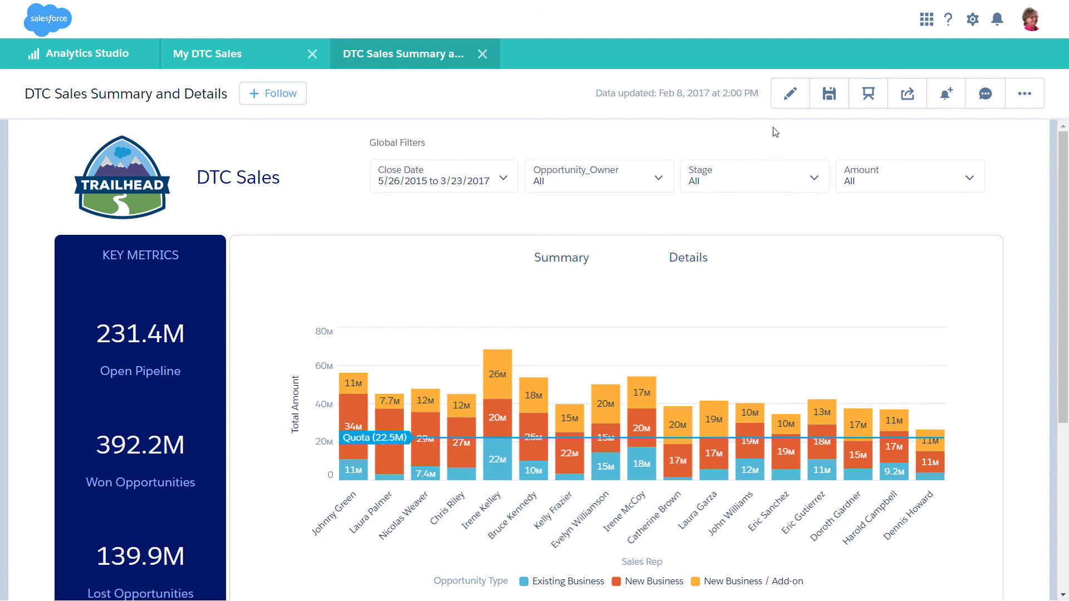
# - Open the DTC Sales dashboard in the designer and select the KEY METRICS container
pyautogui.click(789, 94)
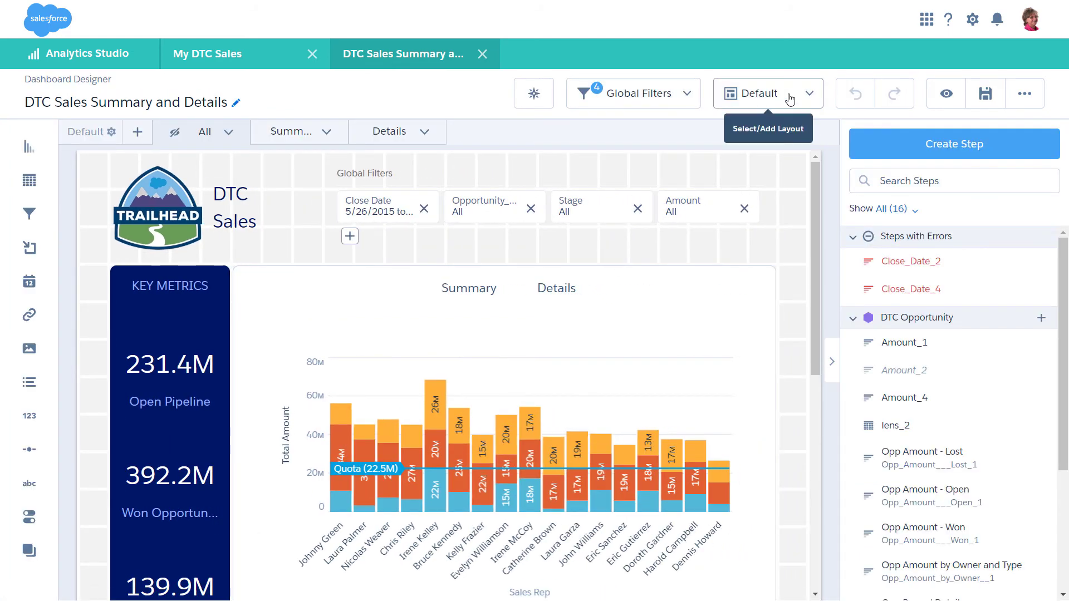
pyautogui.click(168, 326)
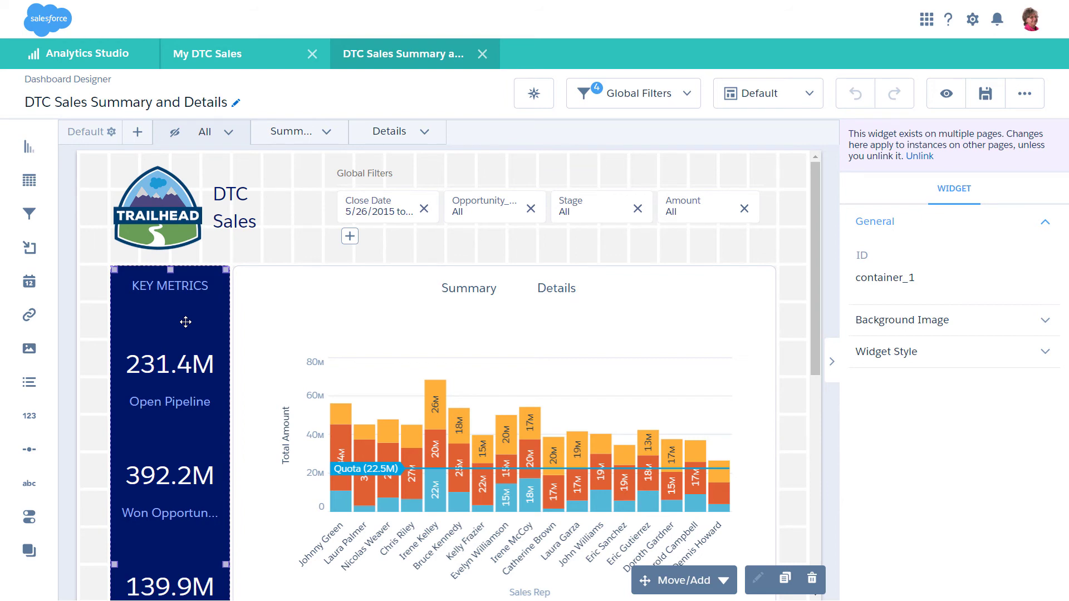
pyautogui.scroll(-1, 186, 322)
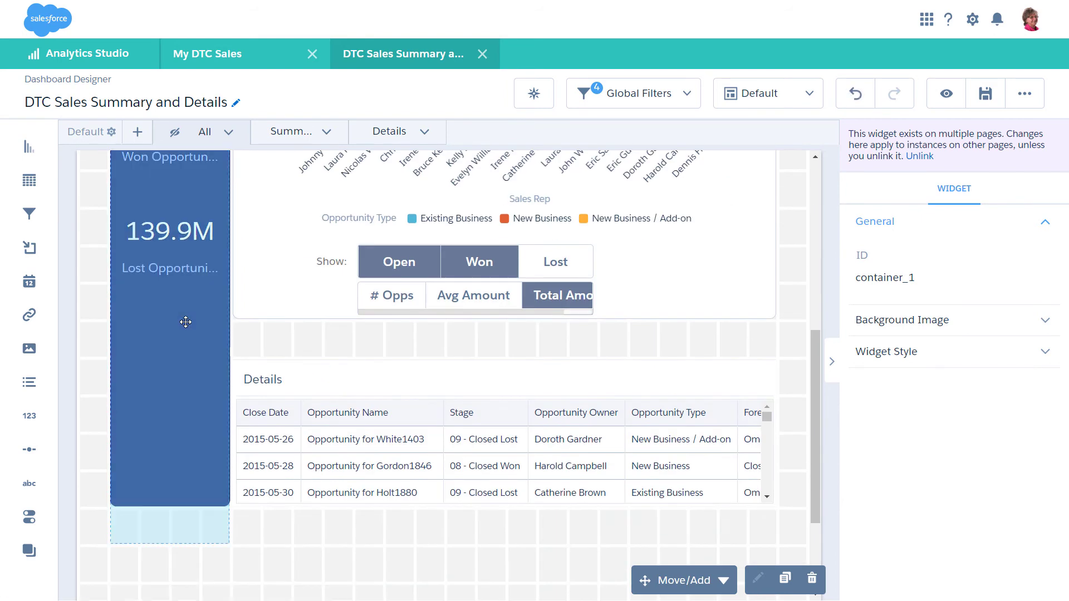
pyautogui.scroll(4, 185, 322)
pyautogui.scroll(1, 185, 322)
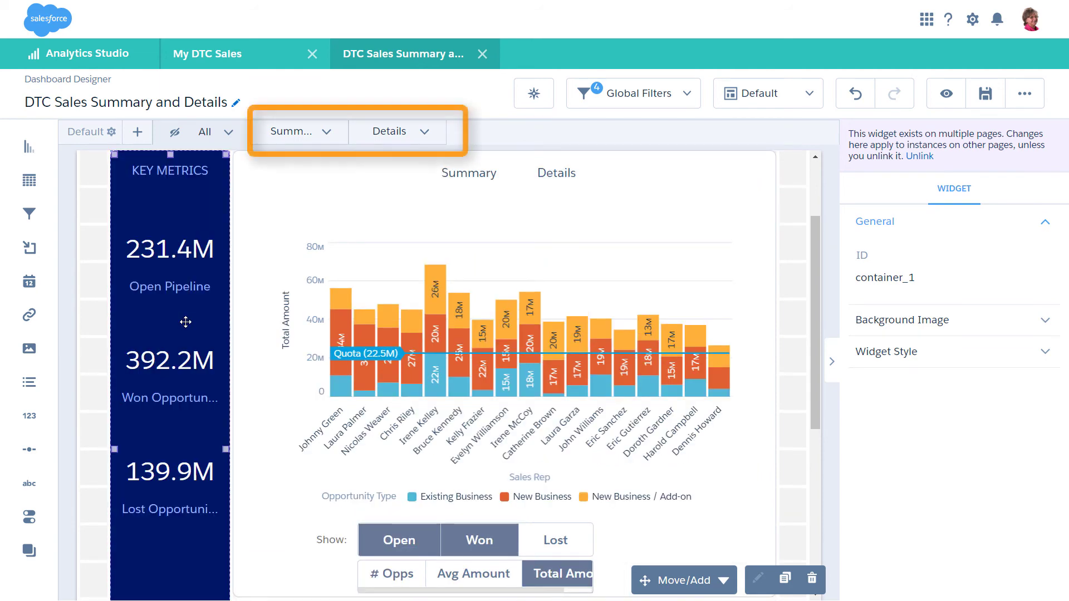
# - Switch between the Details and Summary pages in the designer and select the navigation widget
pyautogui.click(390, 134)
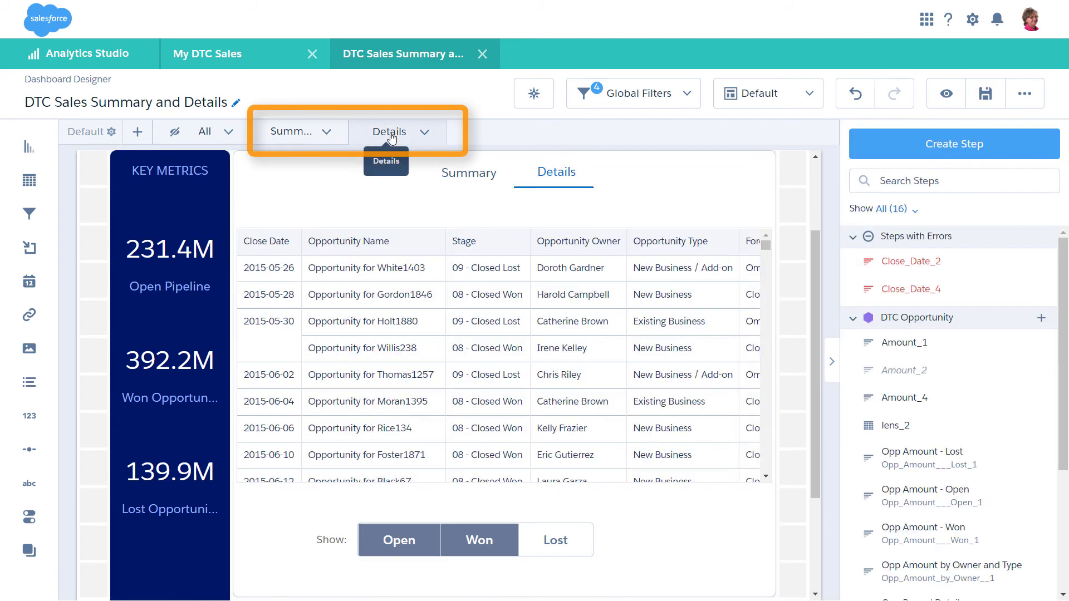
pyautogui.click(278, 134)
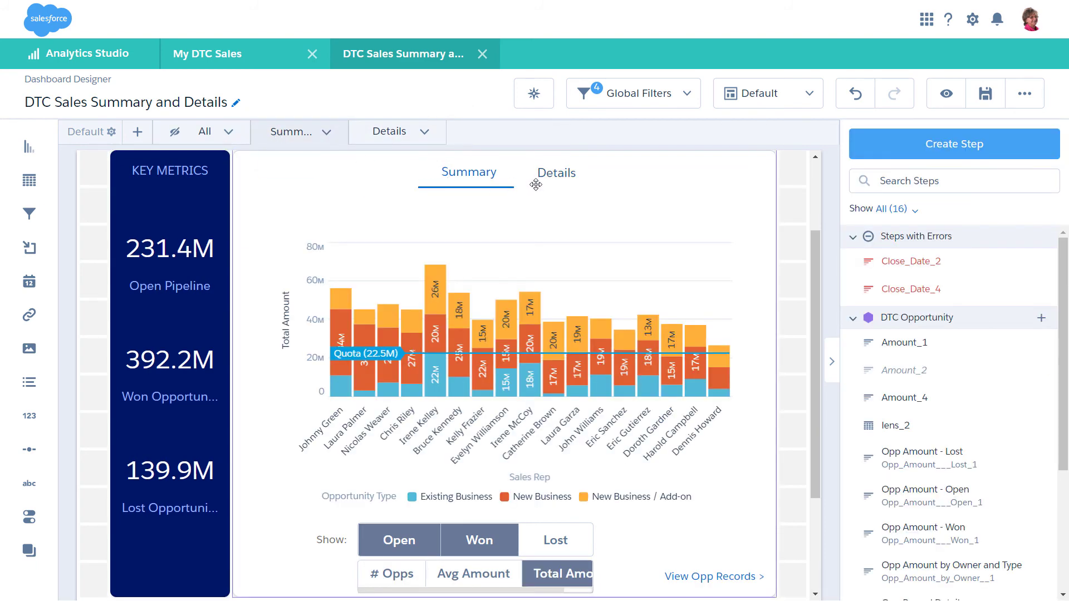
pyautogui.click(521, 175)
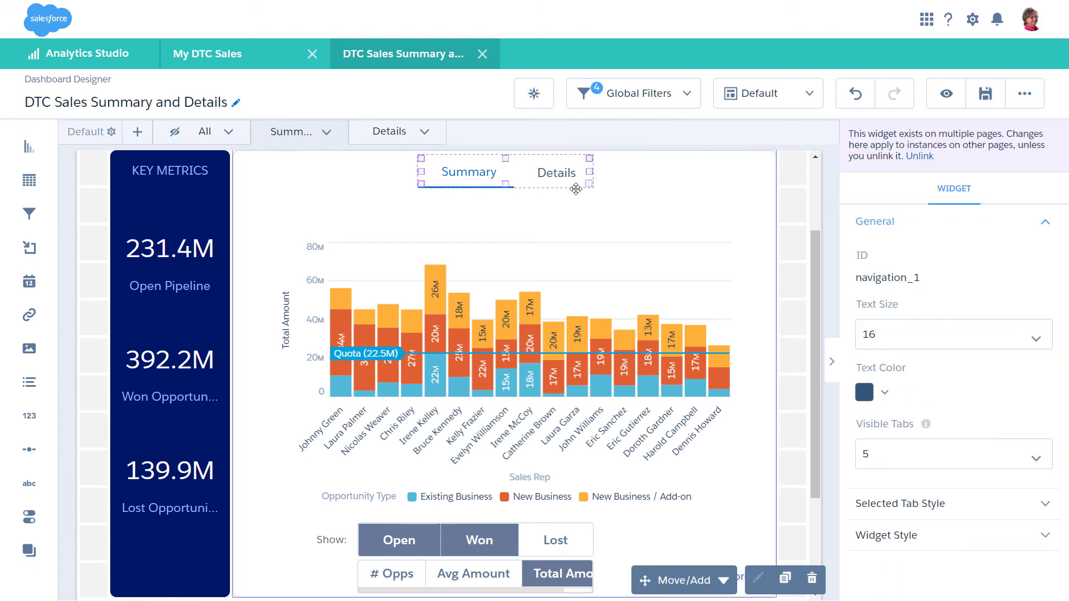
# - Preview the dashboard, viewing the Details table before returning to the Summary chart
pyautogui.click(947, 93)
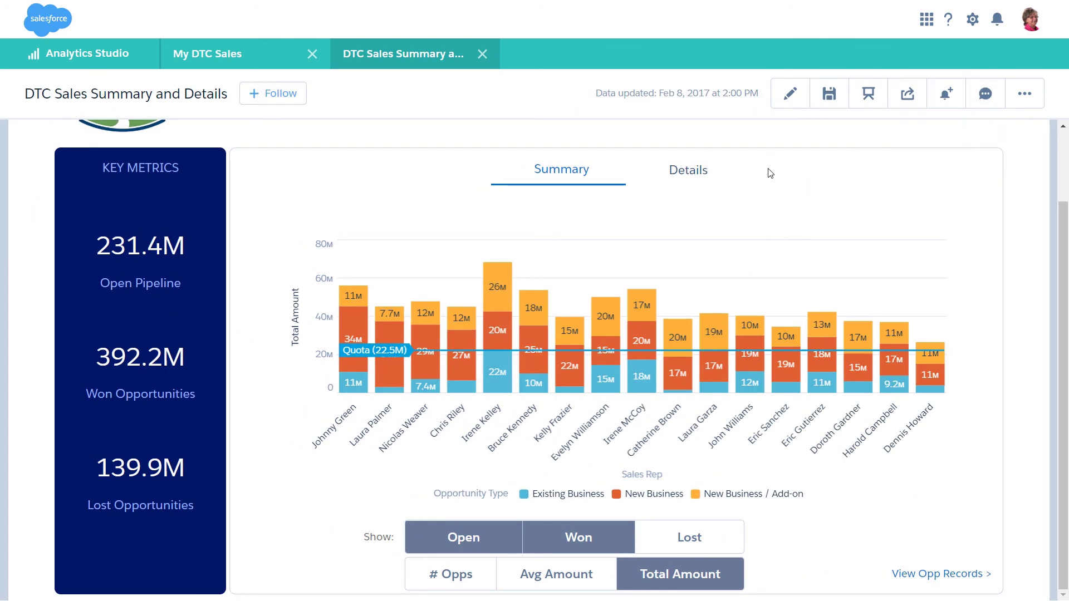
pyautogui.click(700, 177)
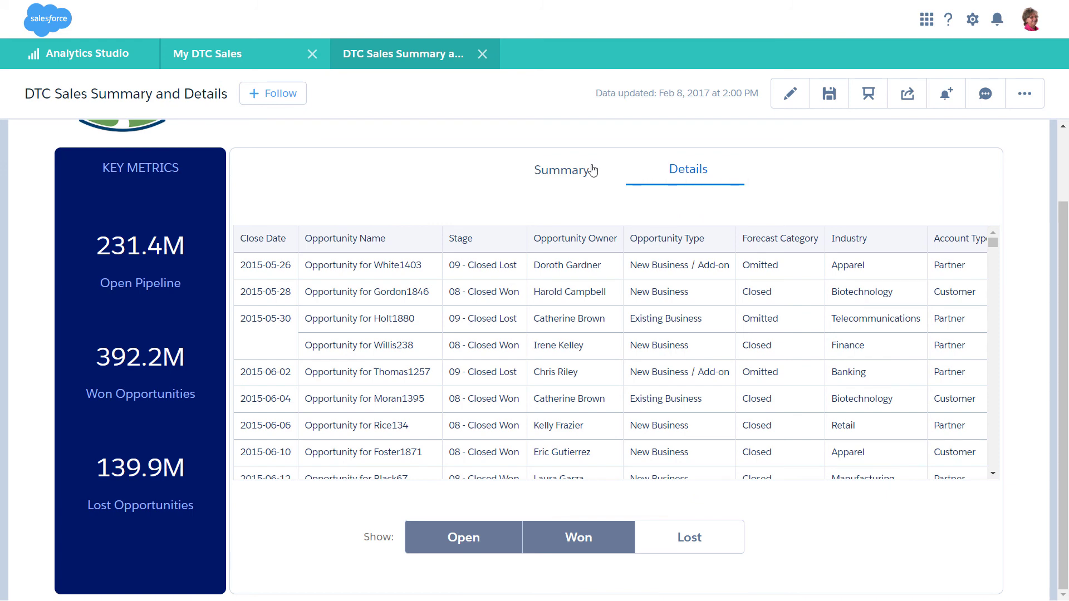
pyautogui.click(566, 172)
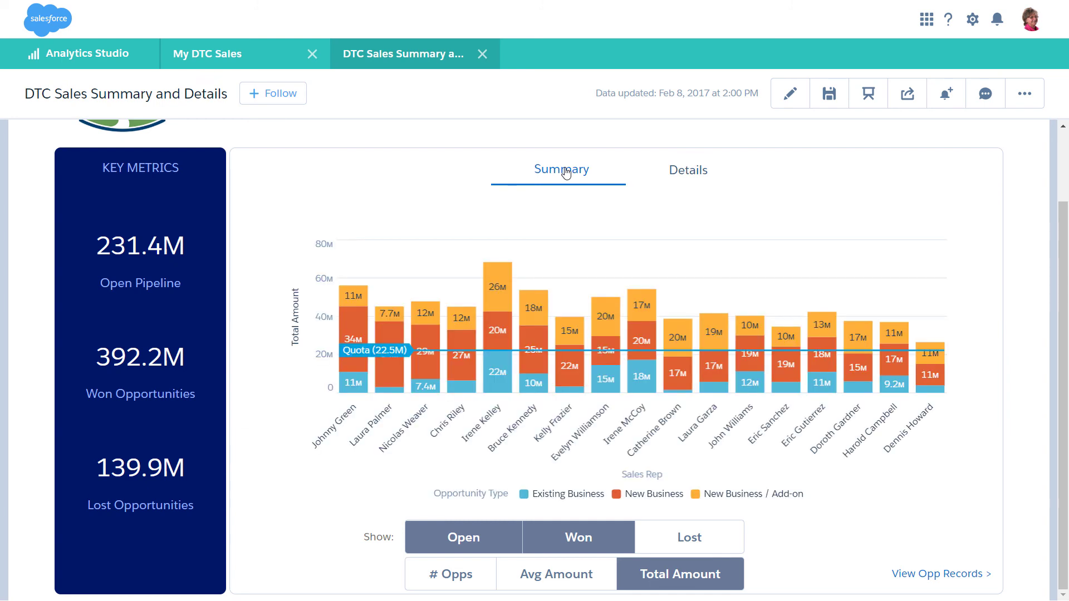